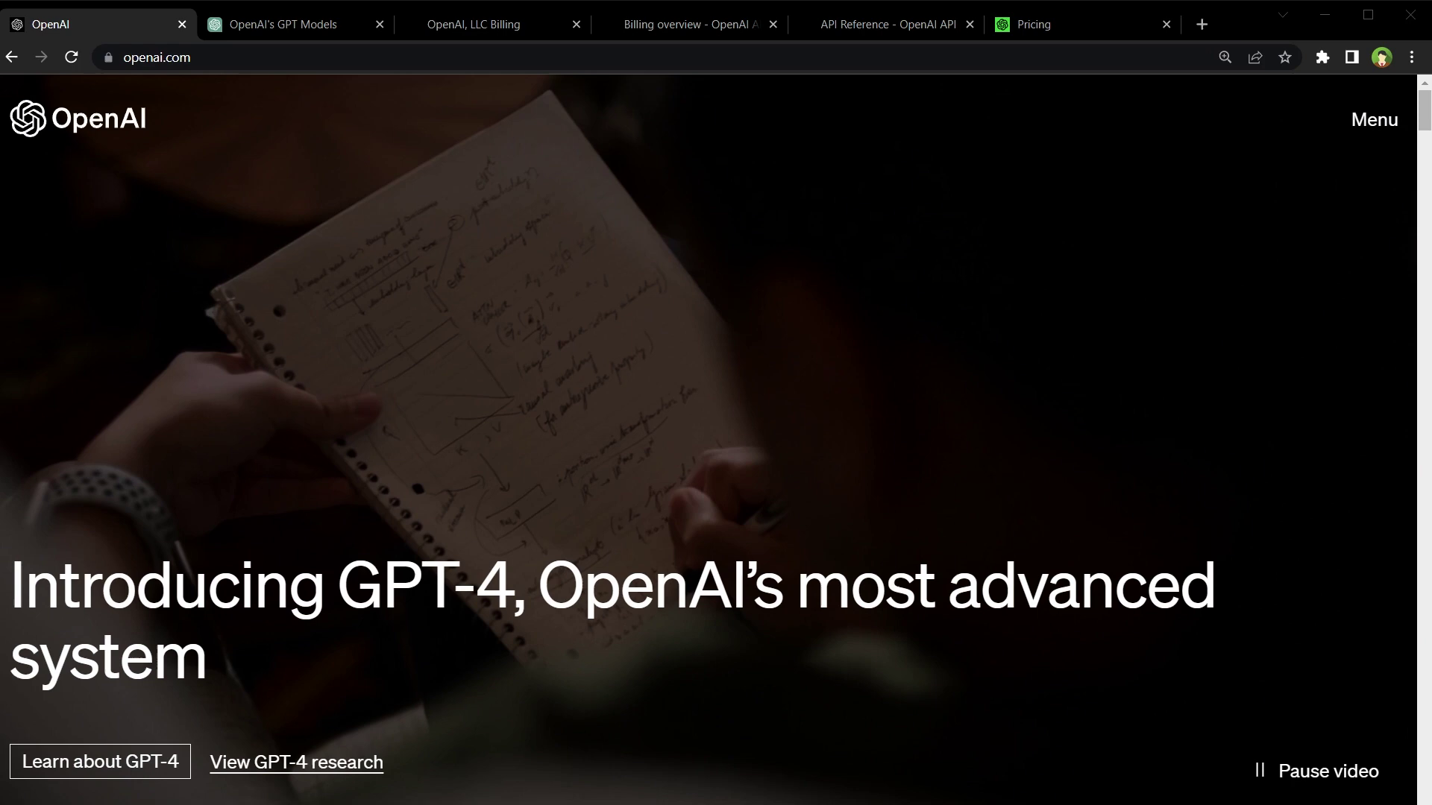
{"action": "key", "text": "ctrl+Tab"}
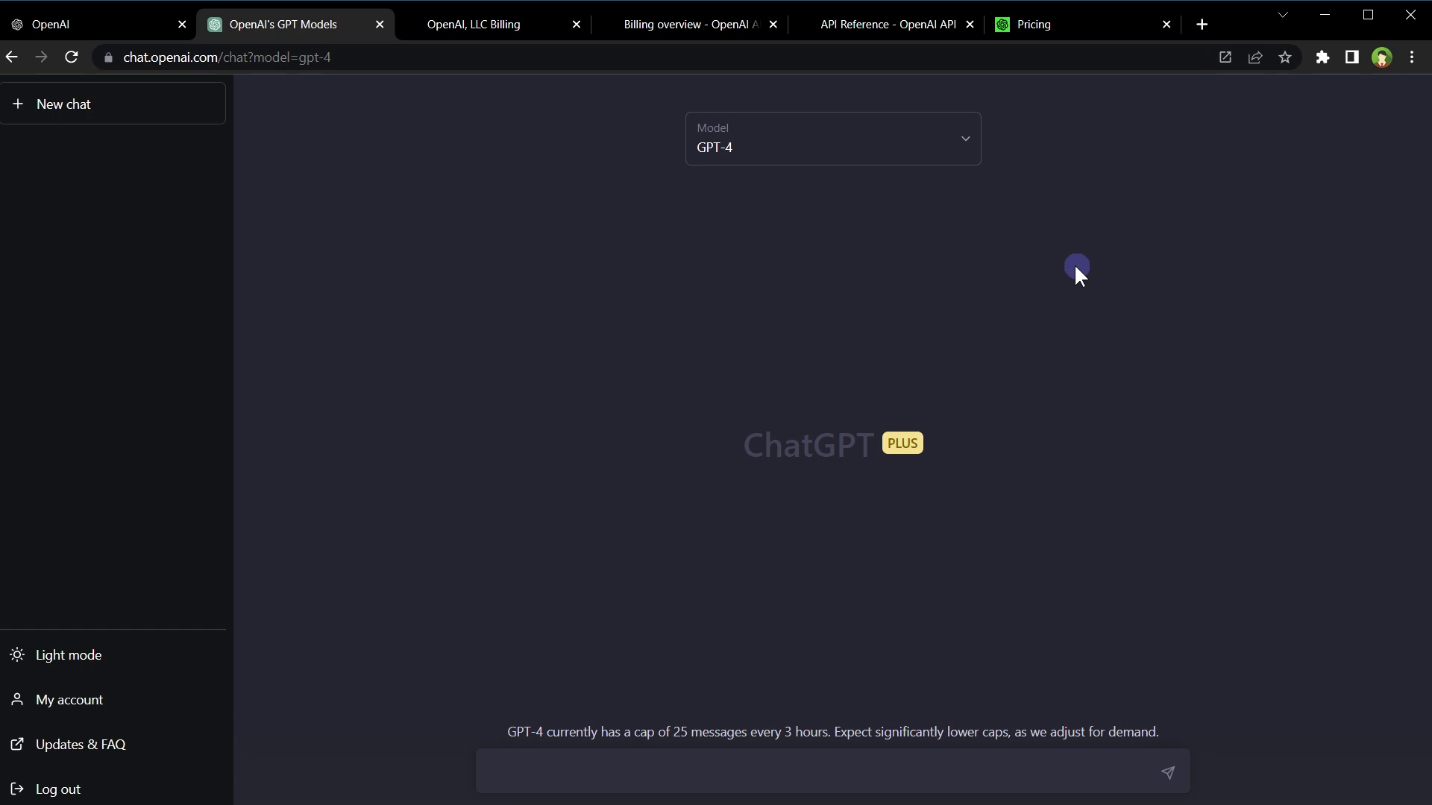
{"action": "left_click", "coordinate": [805, 142]}
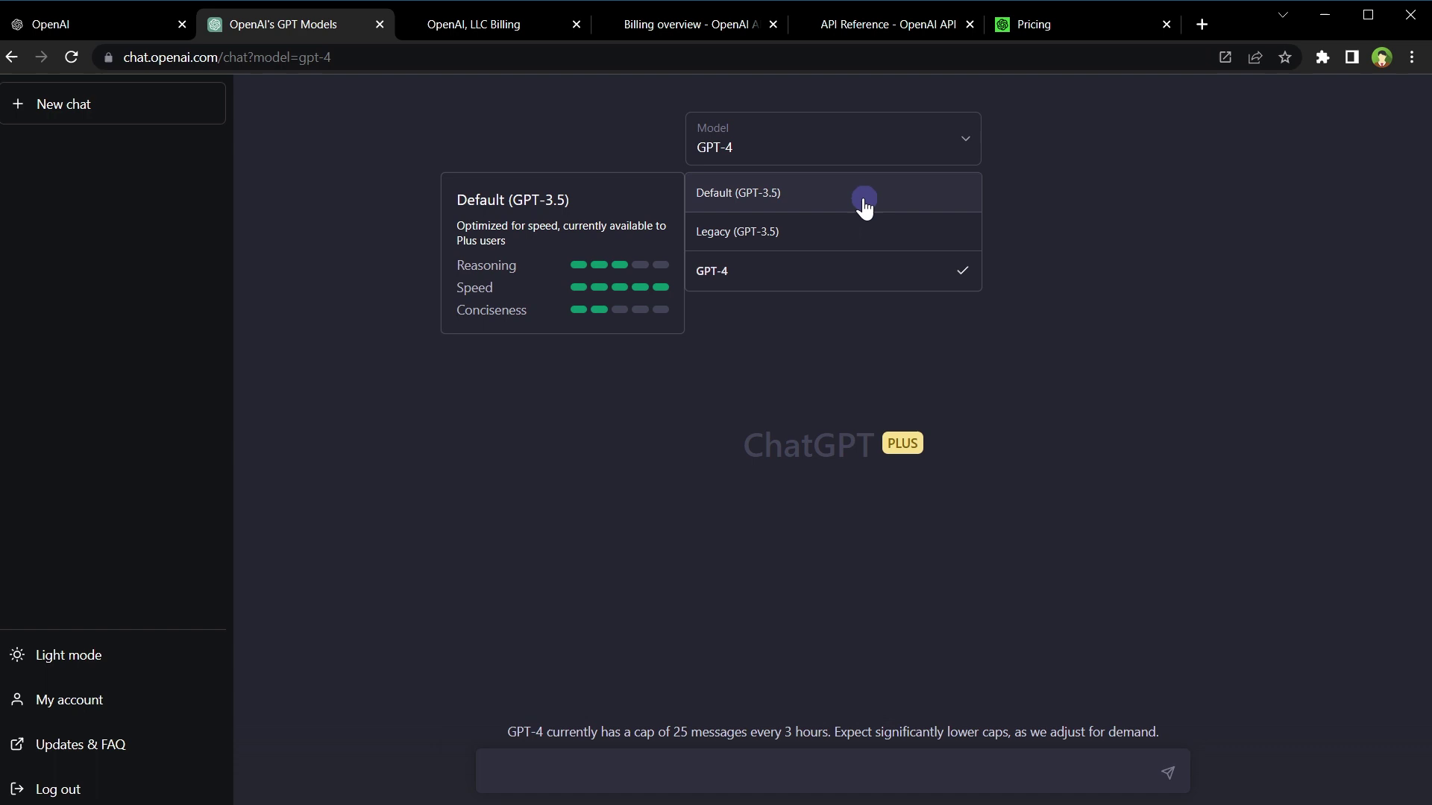
Close the model list with GPT-4 kept, then select the 'ChatGPT' heading text
{"action": "left_click", "coordinate": [887, 277]}
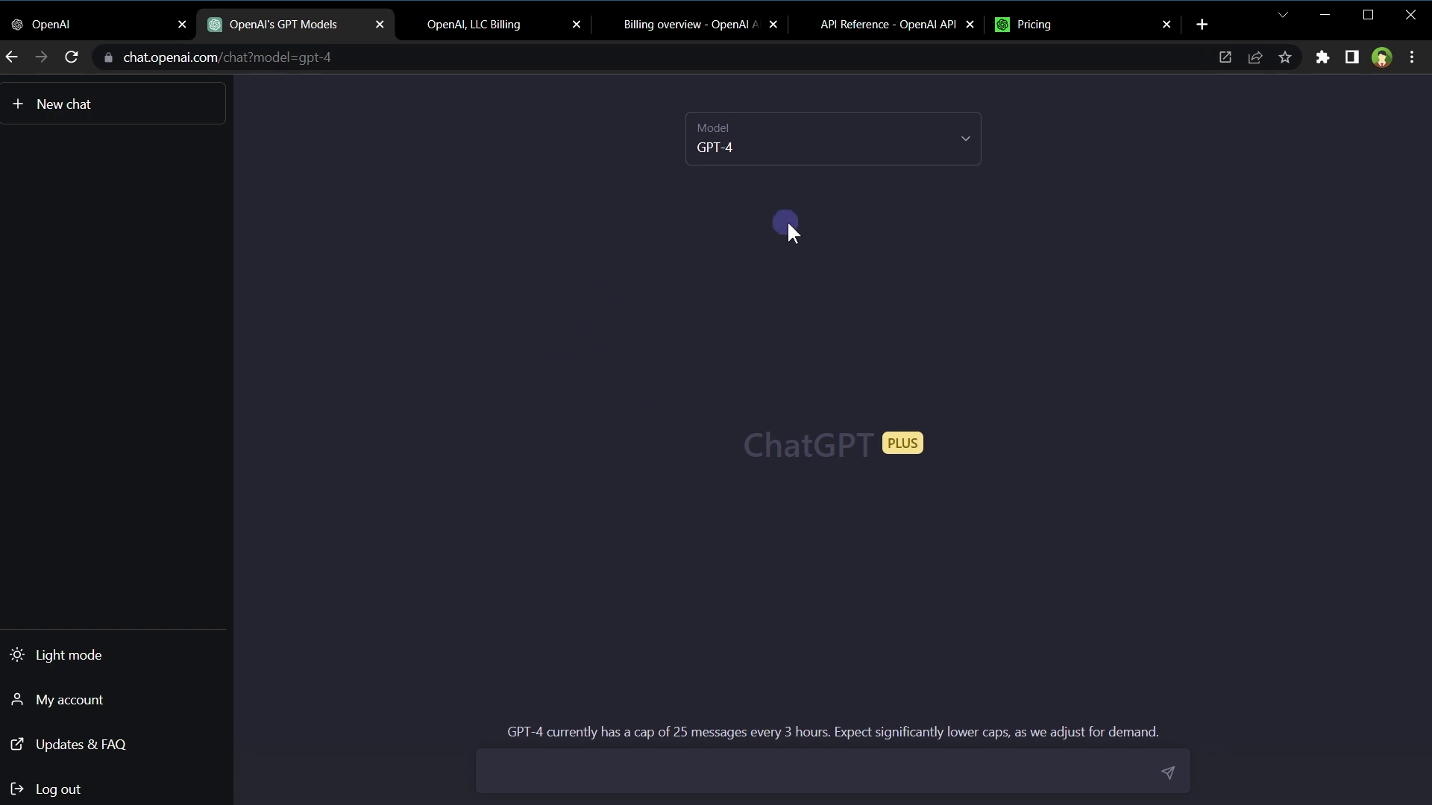
{"action": "left_click_drag", "start_coordinate": [741, 460], "coordinate": [850, 452]}
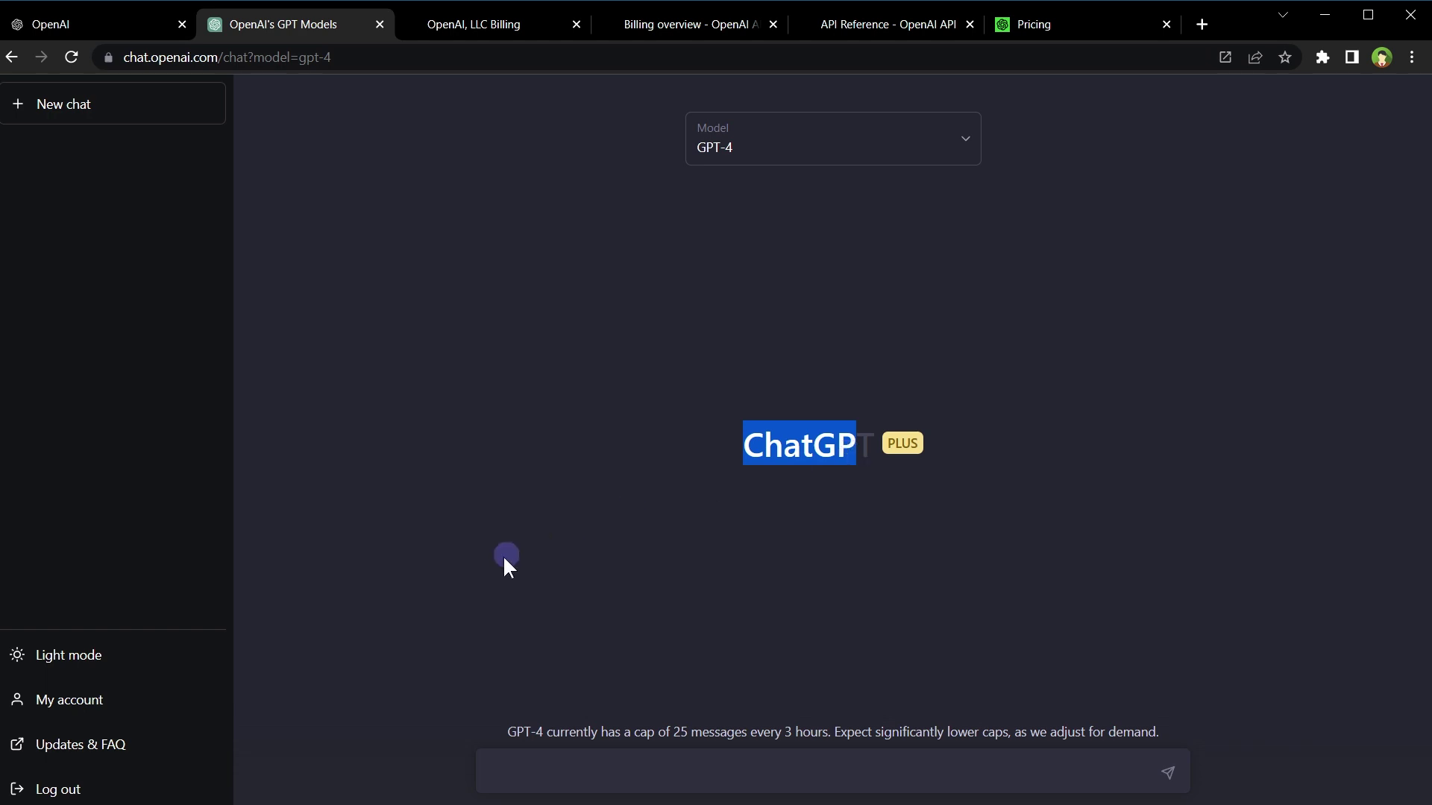
Check the account's ChatGPT Plus plan at USD $20/mo, then switch to the API Reference tab
{"action": "left_click", "coordinate": [133, 698]}
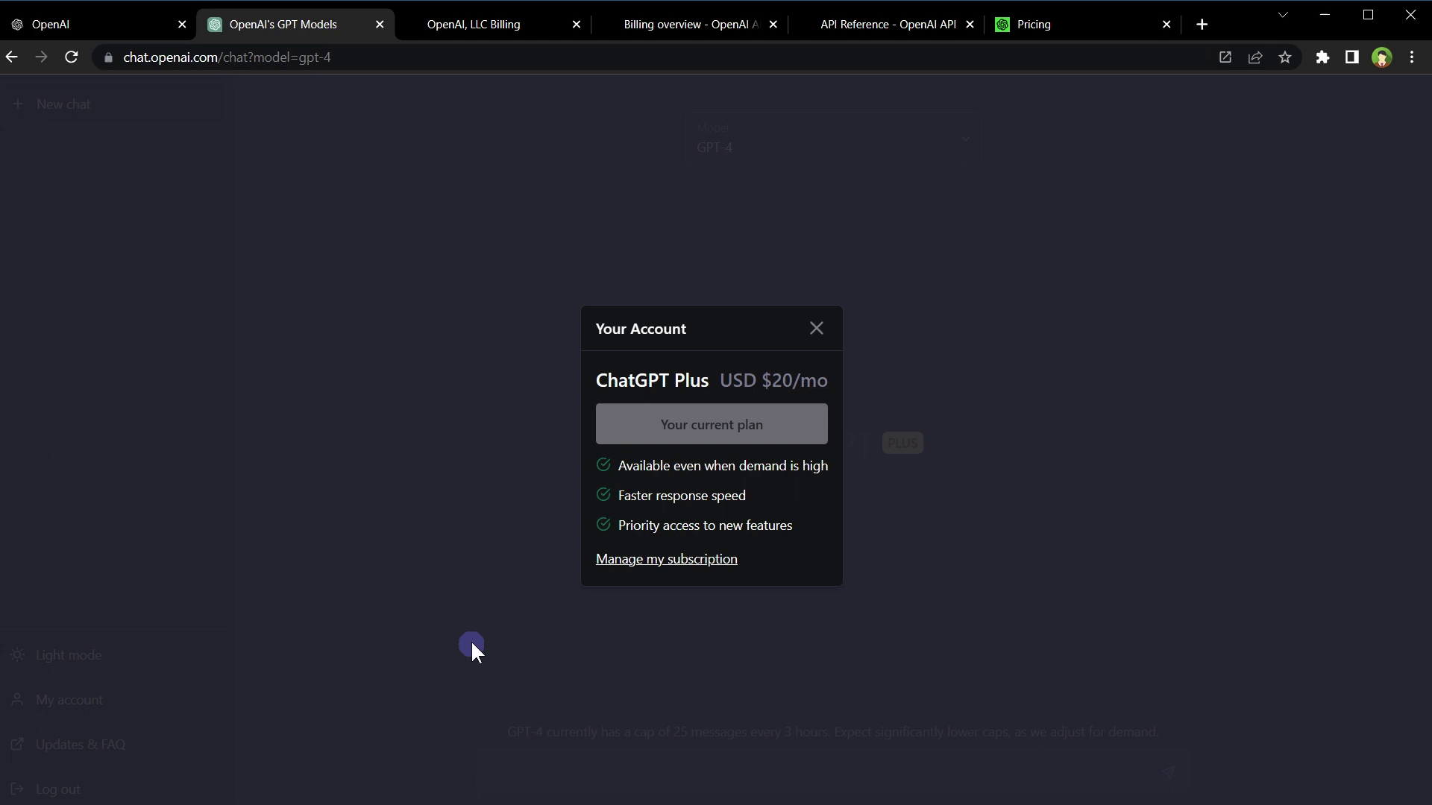
{"action": "left_click", "coordinate": [817, 328]}
{"action": "key", "text": "ctrl+5"}
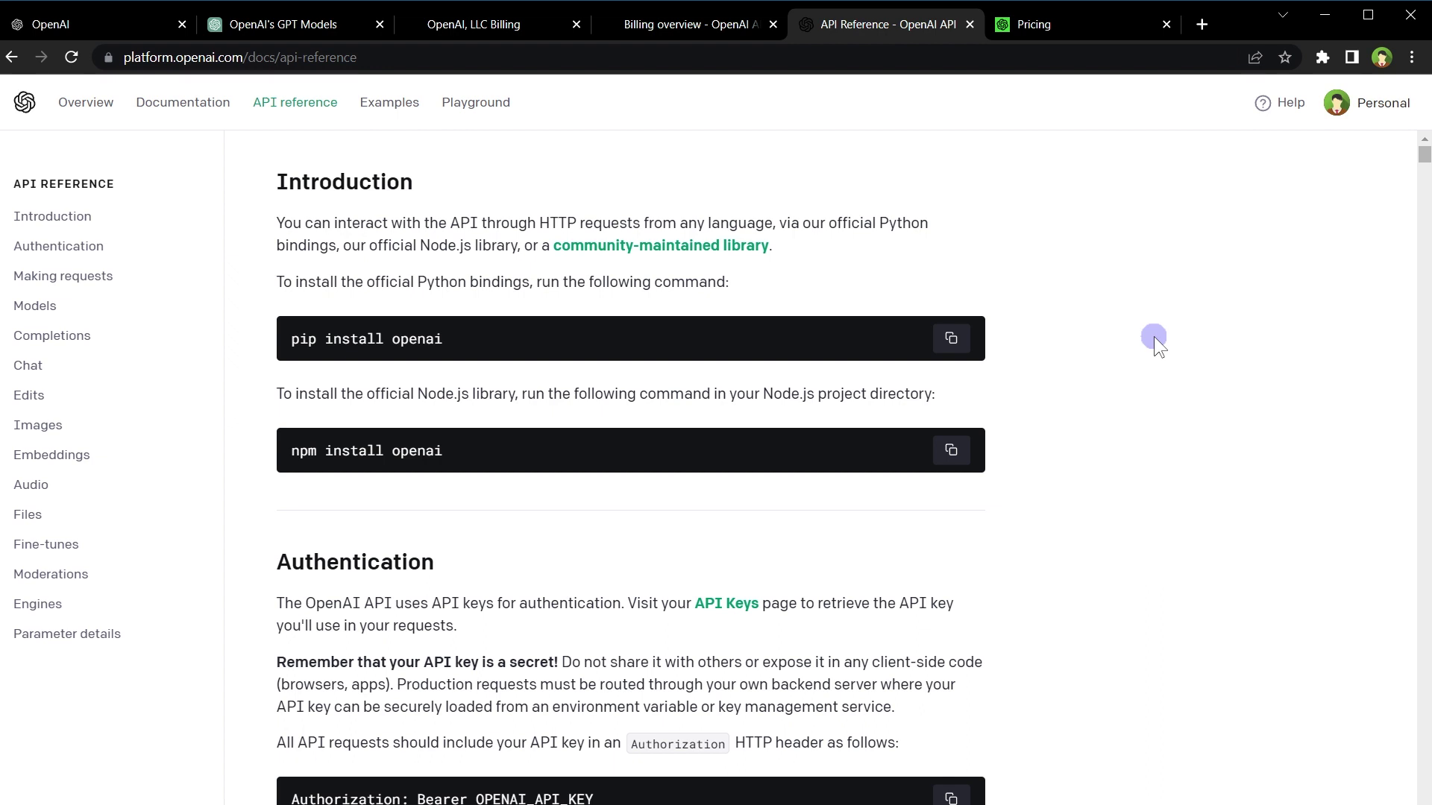
Review the Billing overview showing the canceled paid account, then return to ChatGPT's model list
{"action": "key", "text": "ctrl+shift+Tab"}
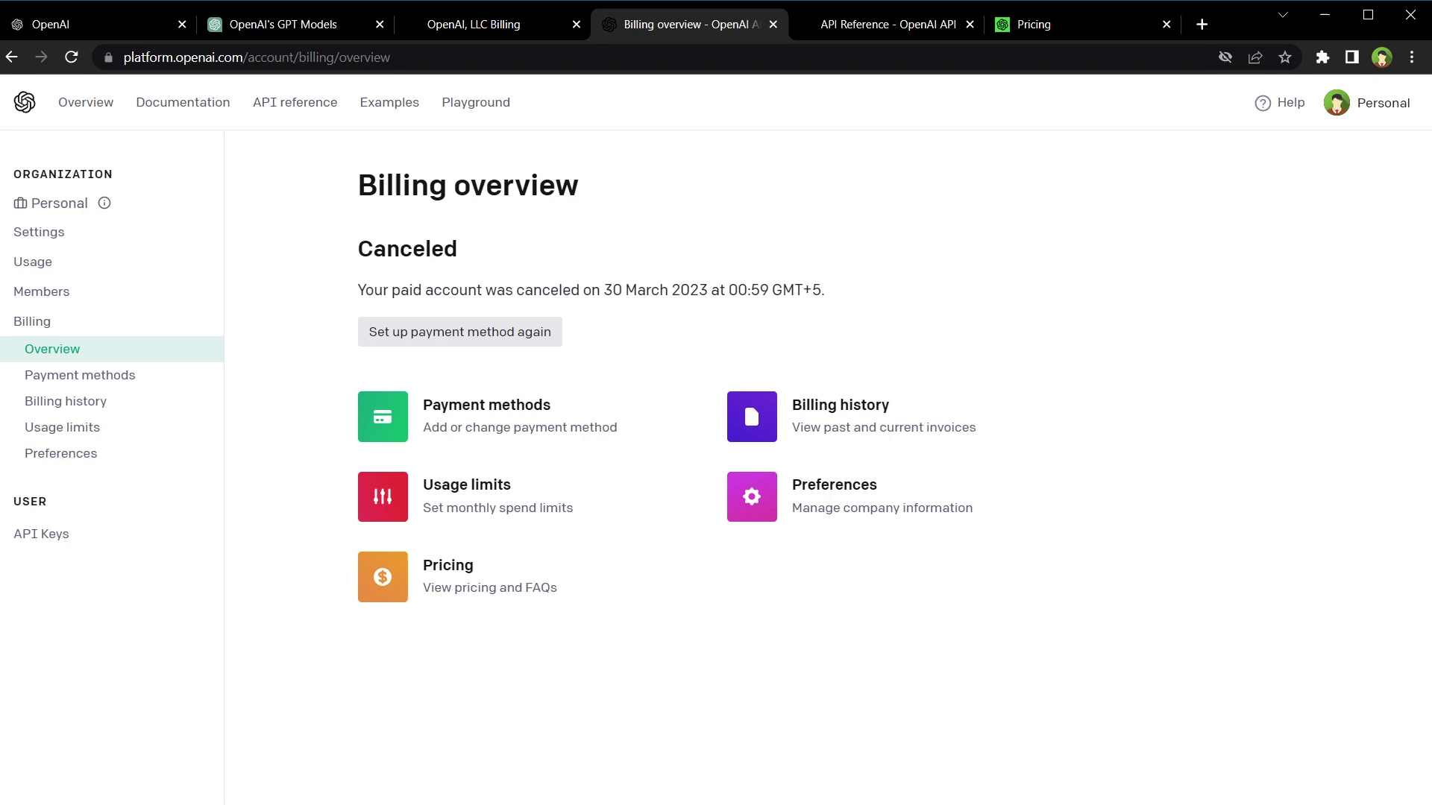
{"action": "key", "text": "ctrl+1"}
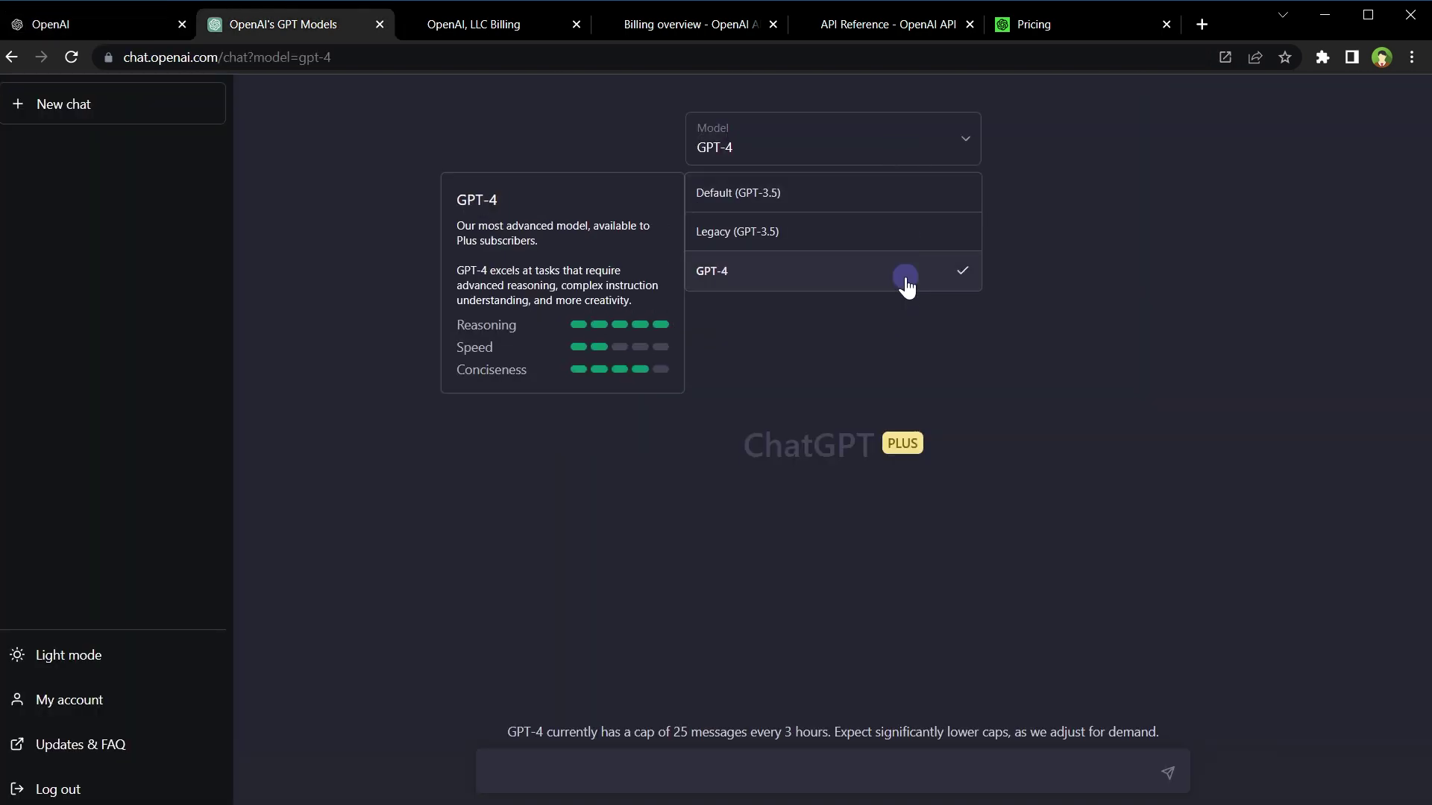
Choose GPT-4 in the Model dropdown so the list closes on the empty Plus chat
{"action": "left_click", "coordinate": [906, 288]}
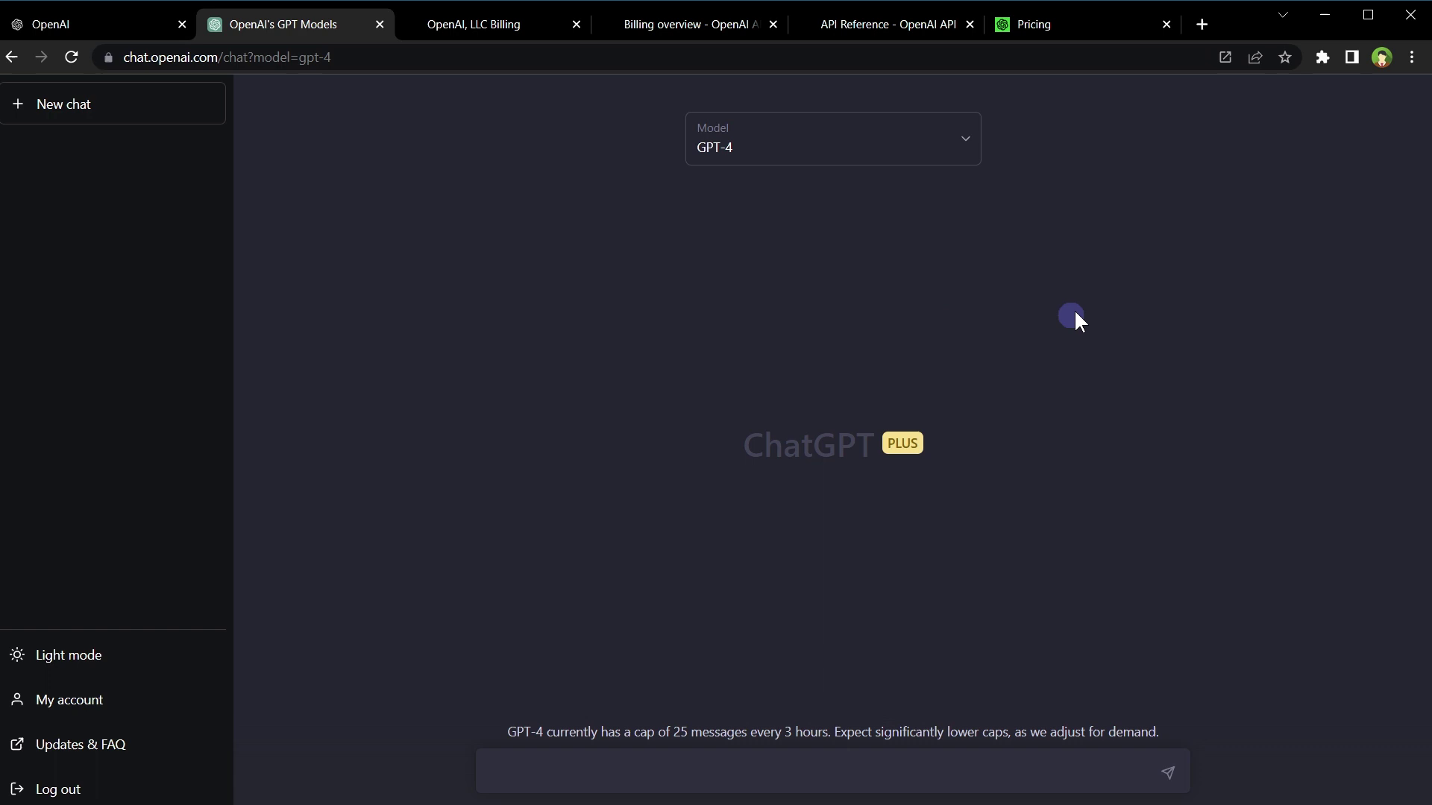
Switch to the API Reference tab showing Python and Node.js install commands and authentication
{"action": "key", "text": "ctrl+5"}
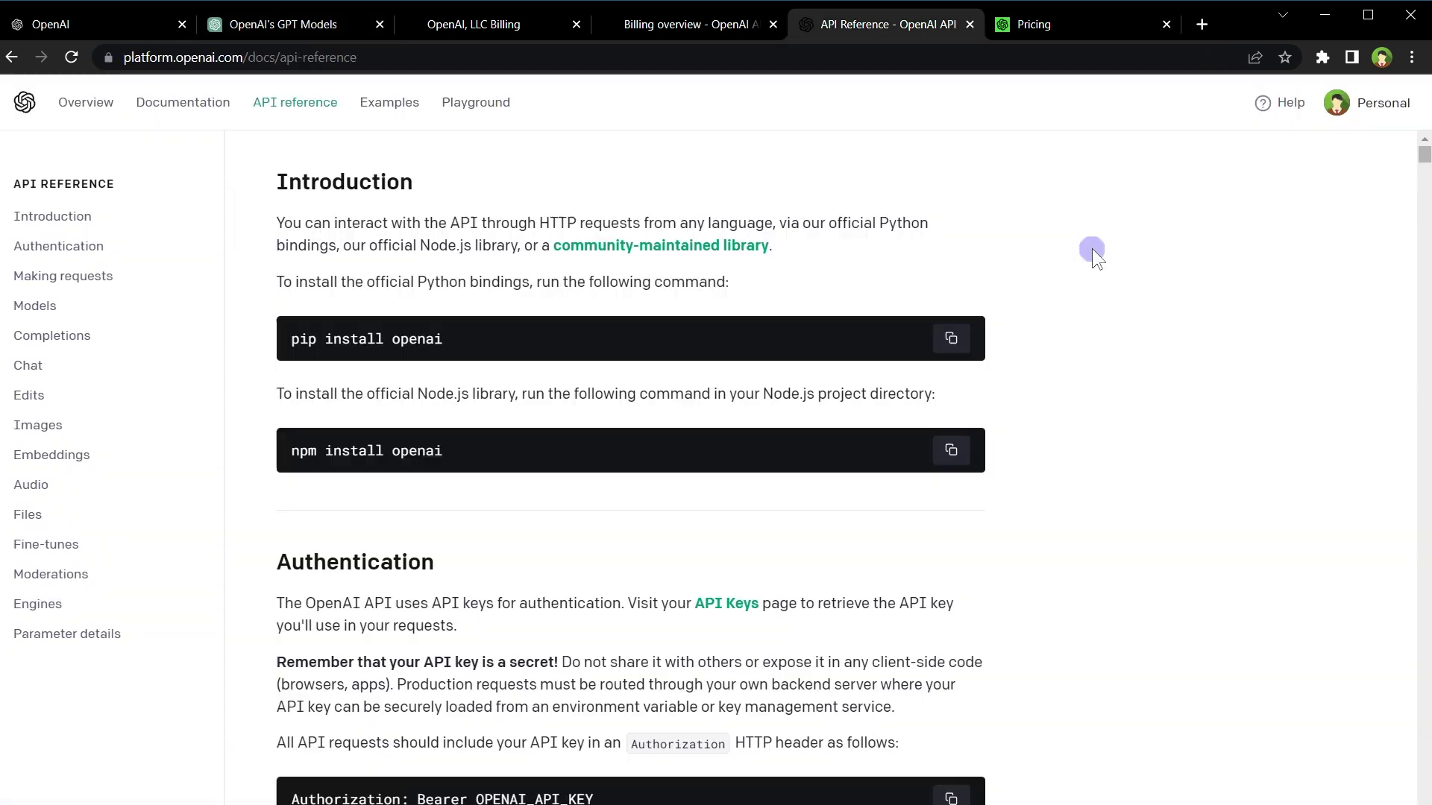